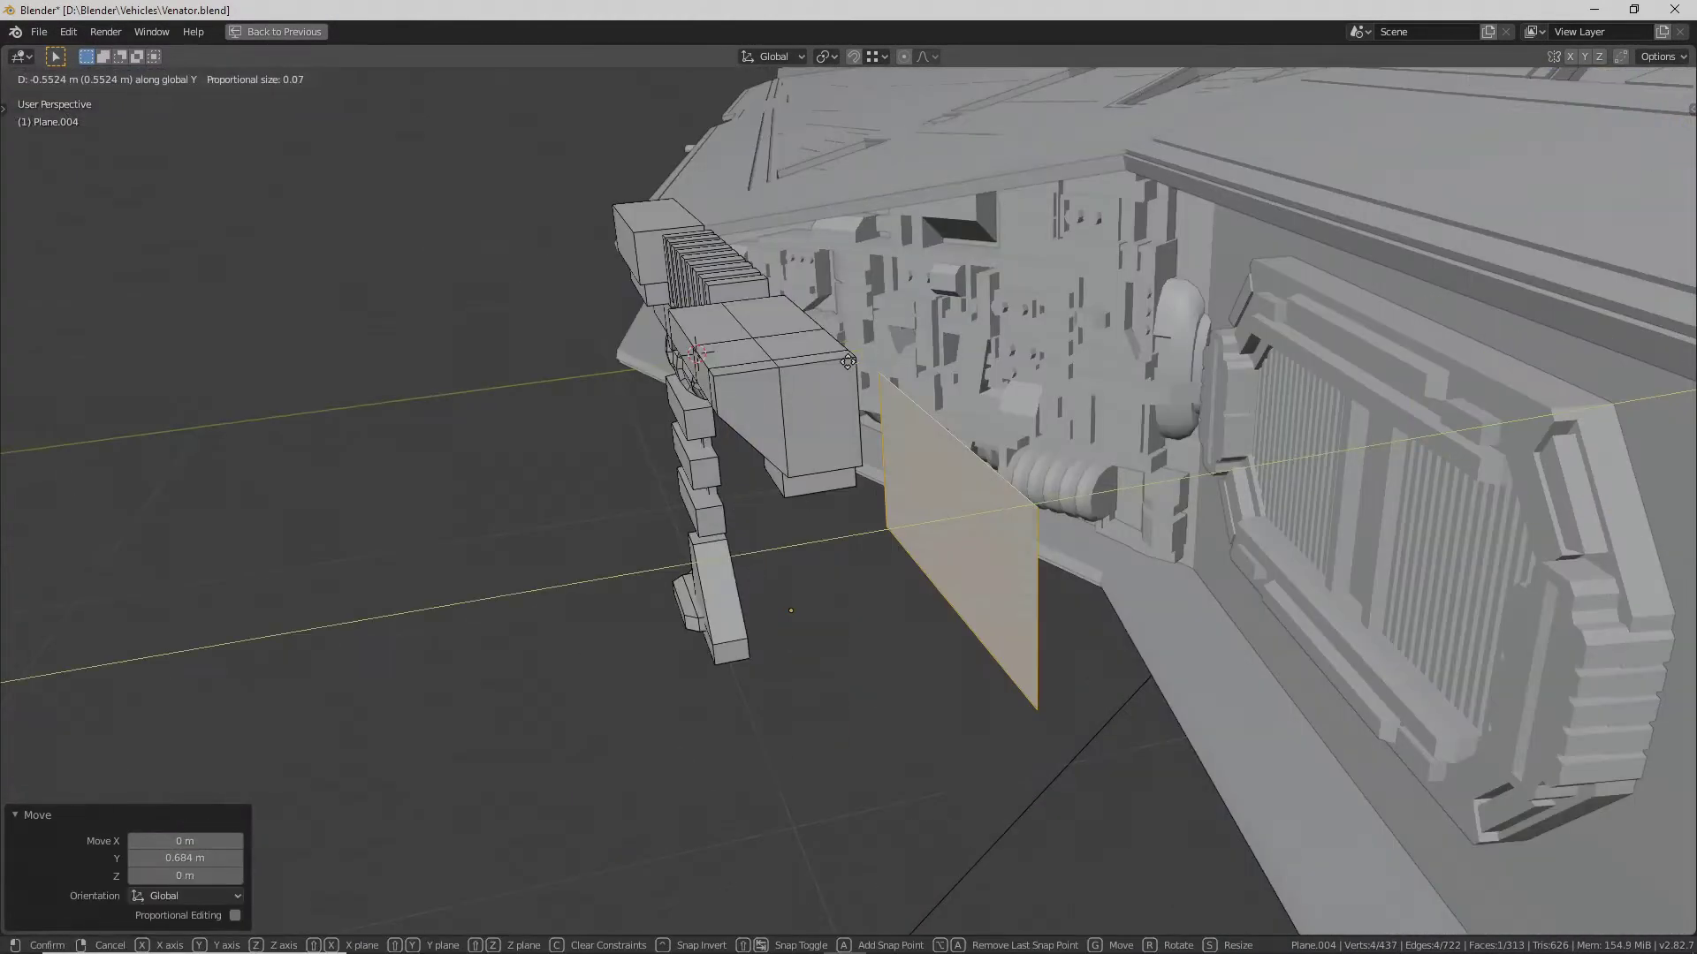
Push the panel face between the vents back -0.552 m along Y, then orbit to check its depth
click(847, 361)
middle_drag(847, 361, 927, 594)
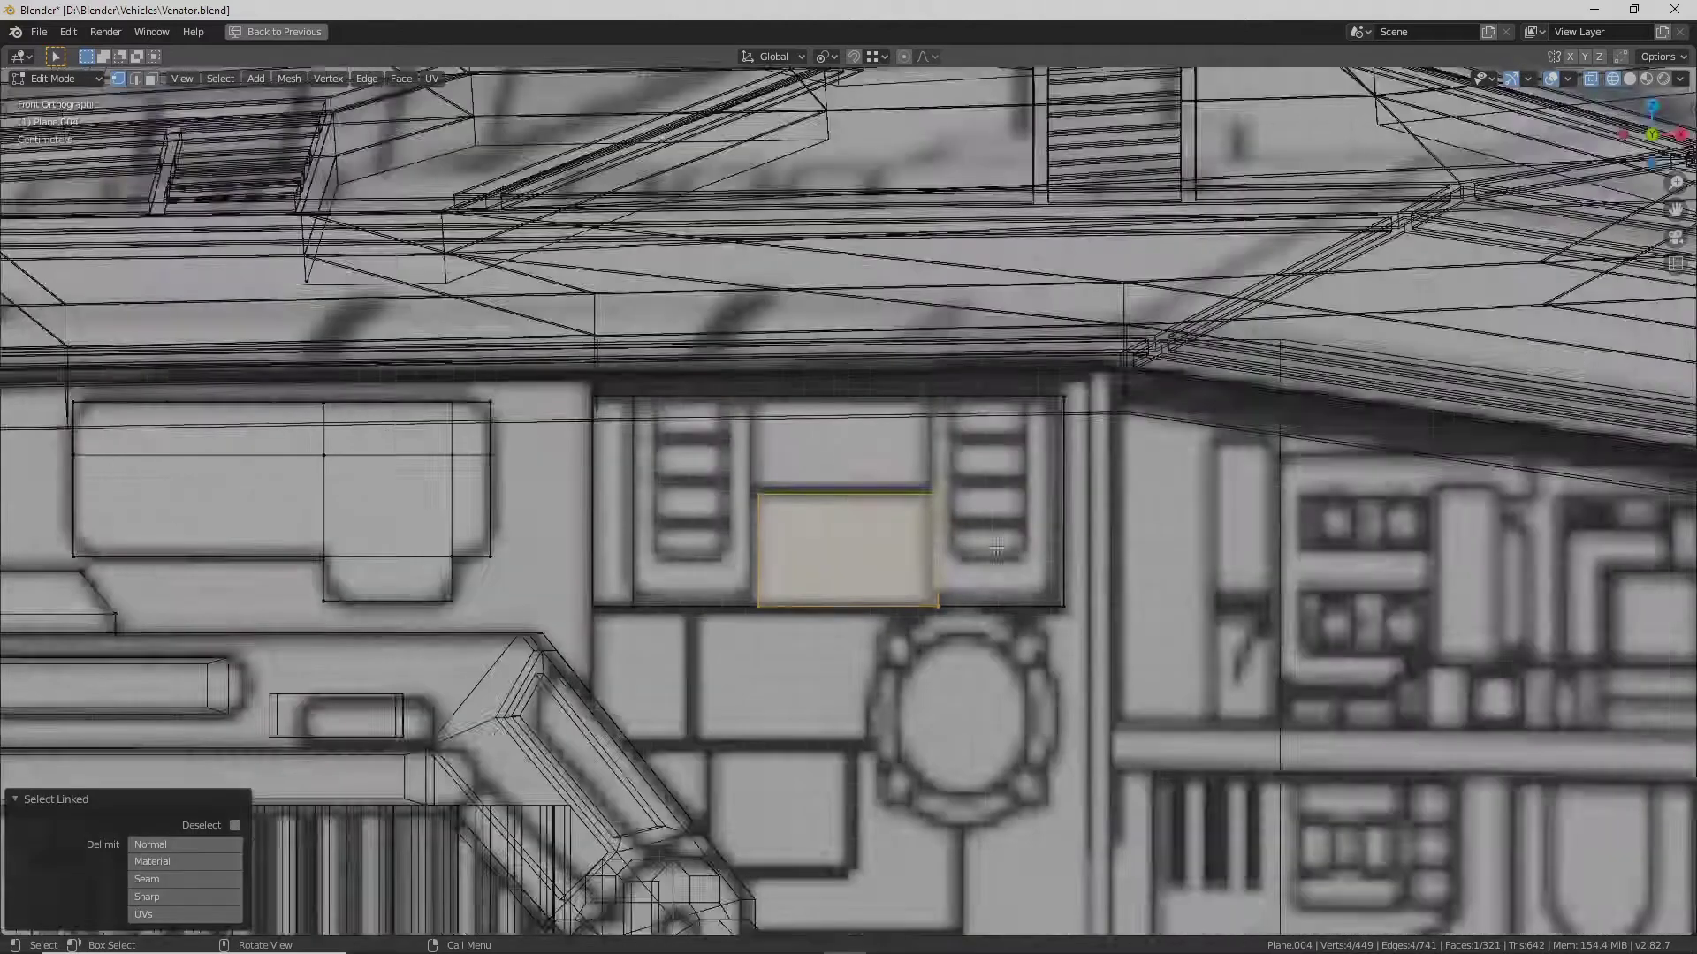
Return to front view with X-ray toggled so the blueprint shows through the mesh
key(KP_1)
key(alt+z)
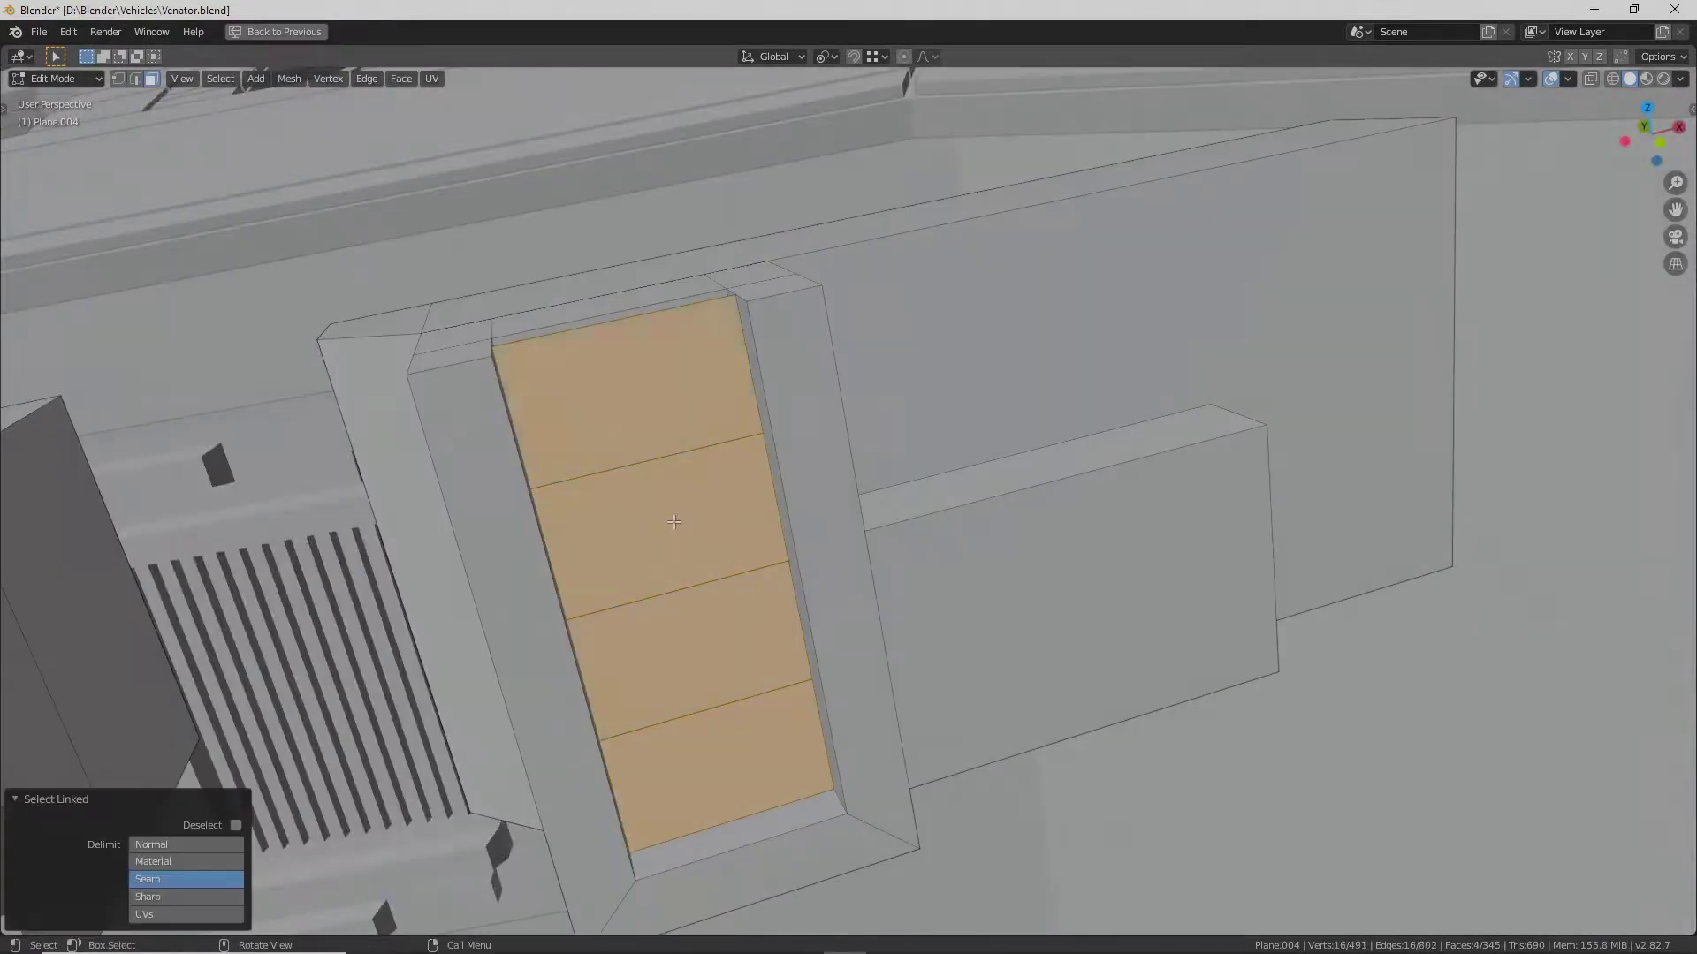
key(KP_1)
key(alt+z)
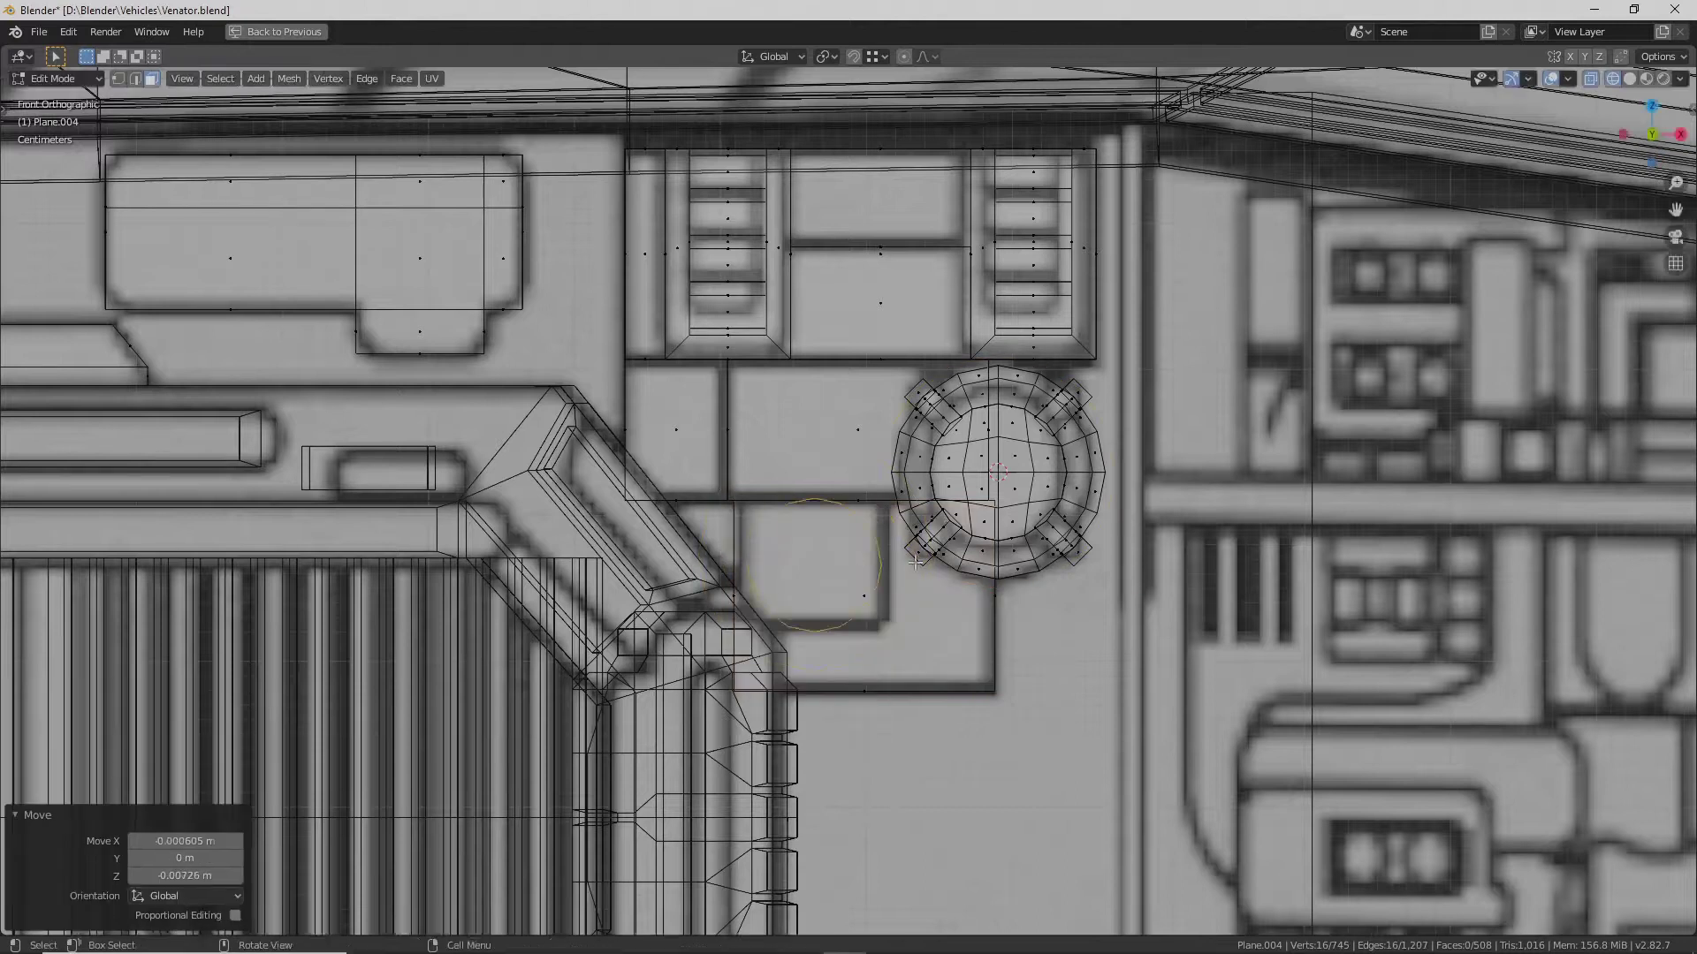
Zoom in and start moving the selected lower vent-block geometry along X
scroll(916, 562, up, 2)
key(g)
key(x)
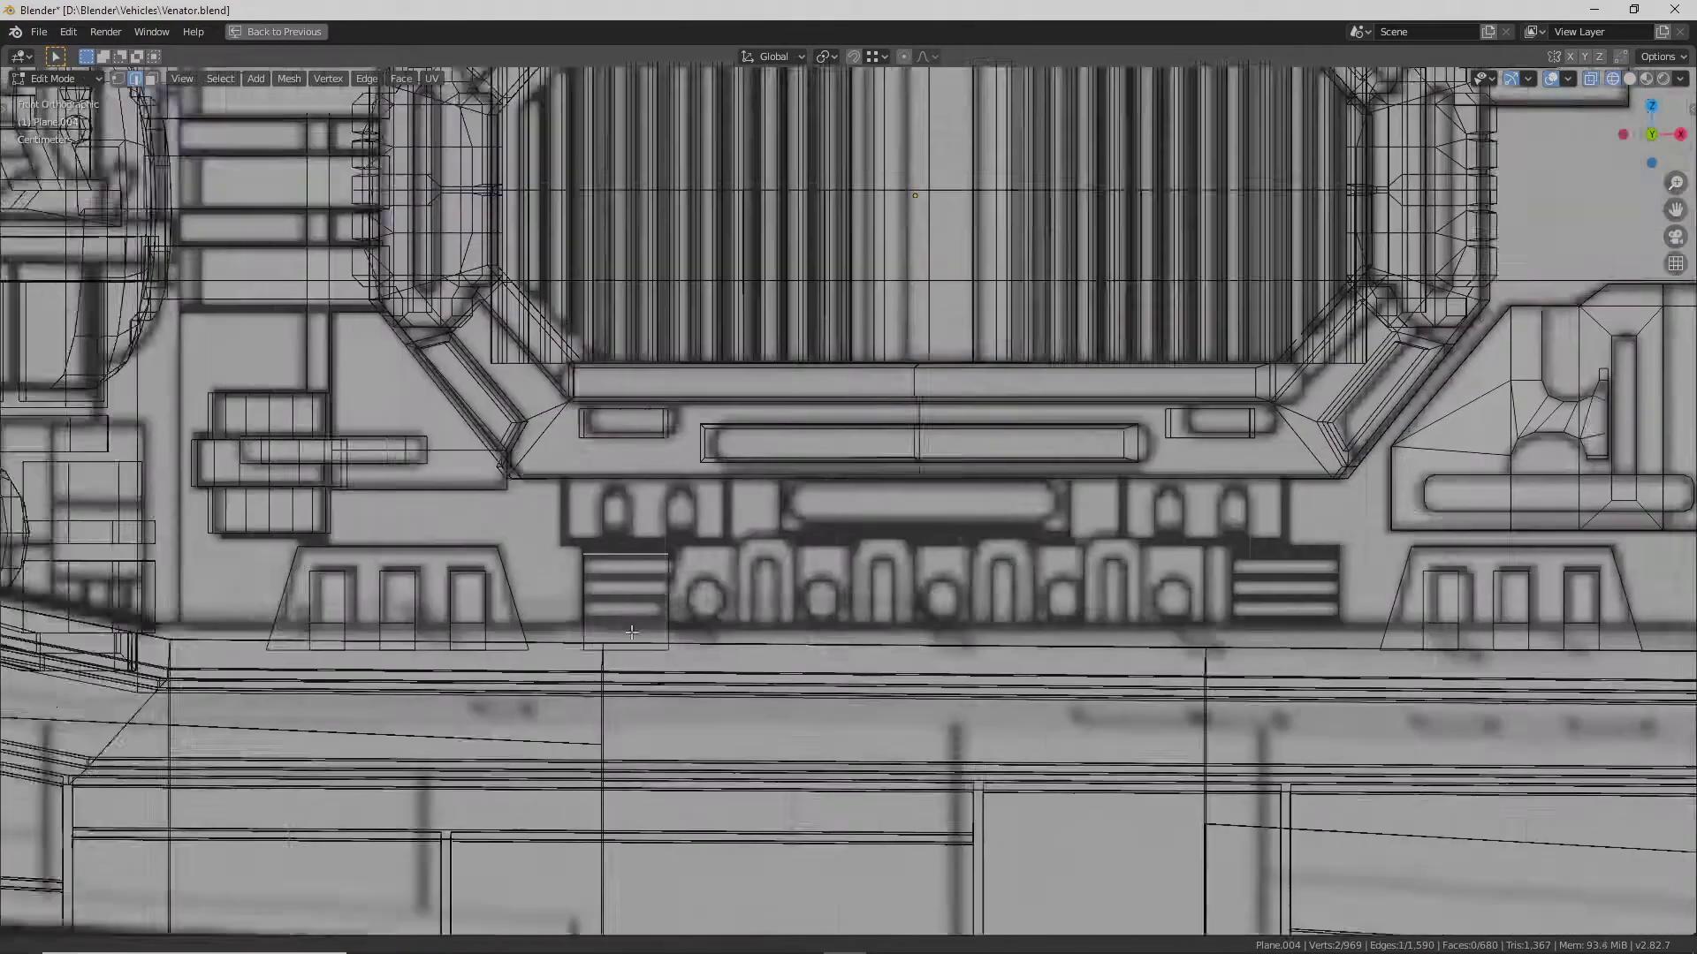
Zoom in and shift the selected greeble geometry slightly along X
scroll(632, 632, up, 6)
key(g)
key(x)
click(708, 504)
Delete the unwanted edges around the arched panel on Plane.004
scroll(708, 505, down, 3)
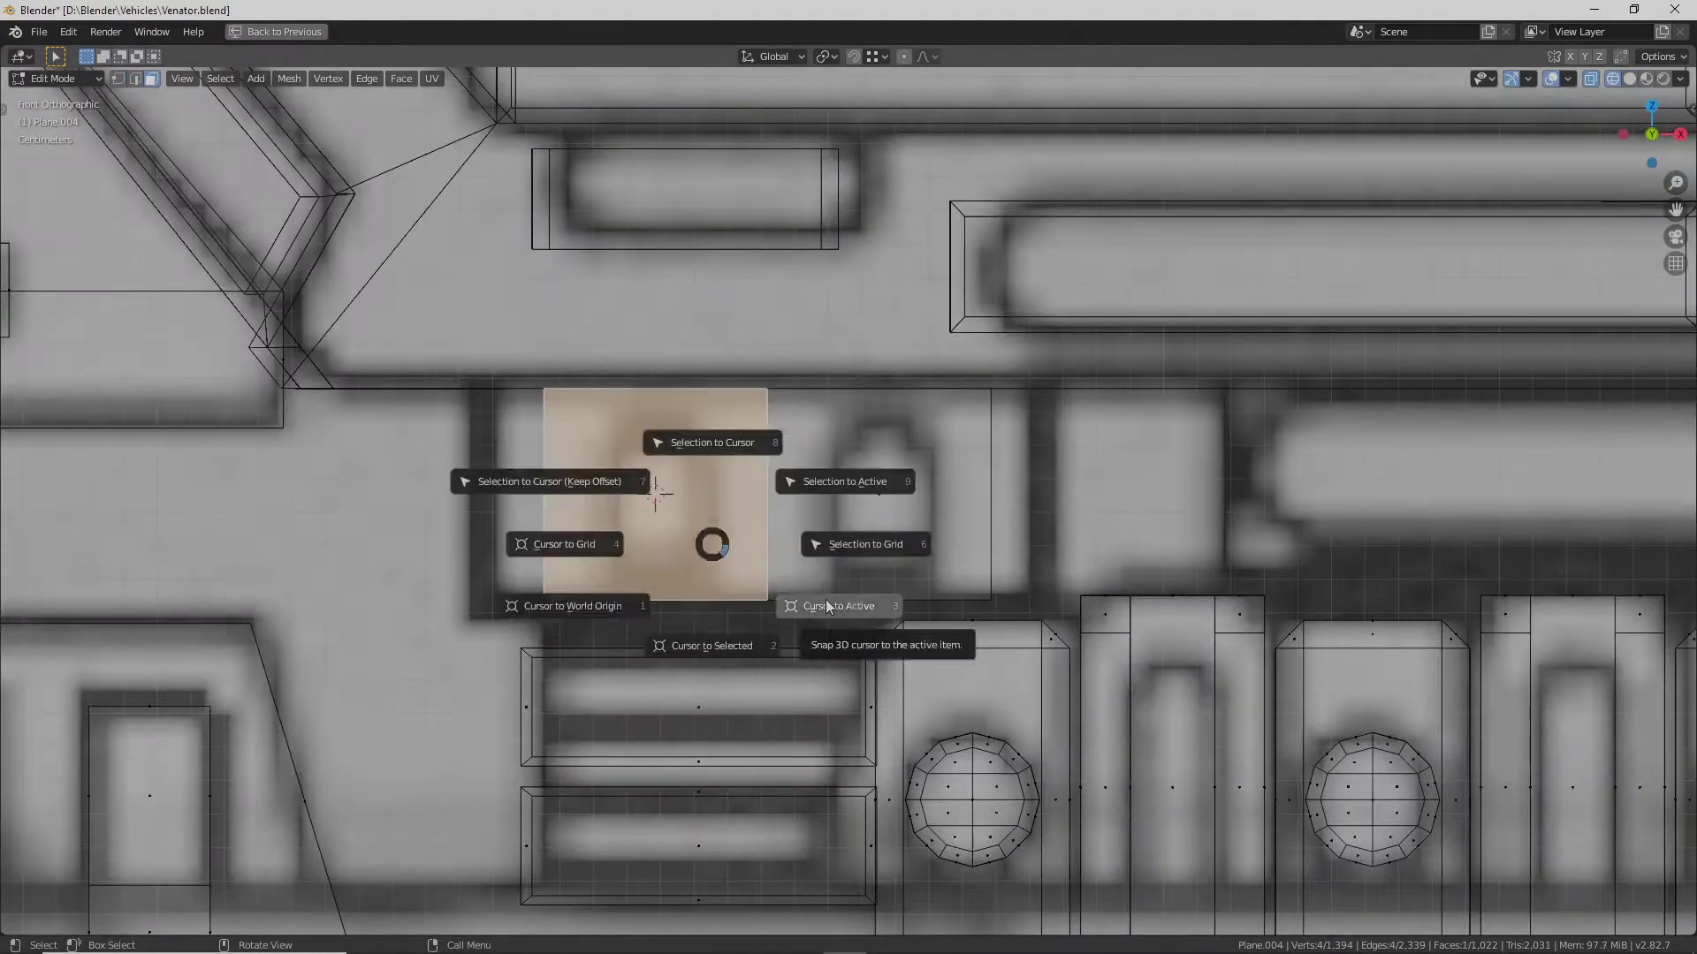
key(x)
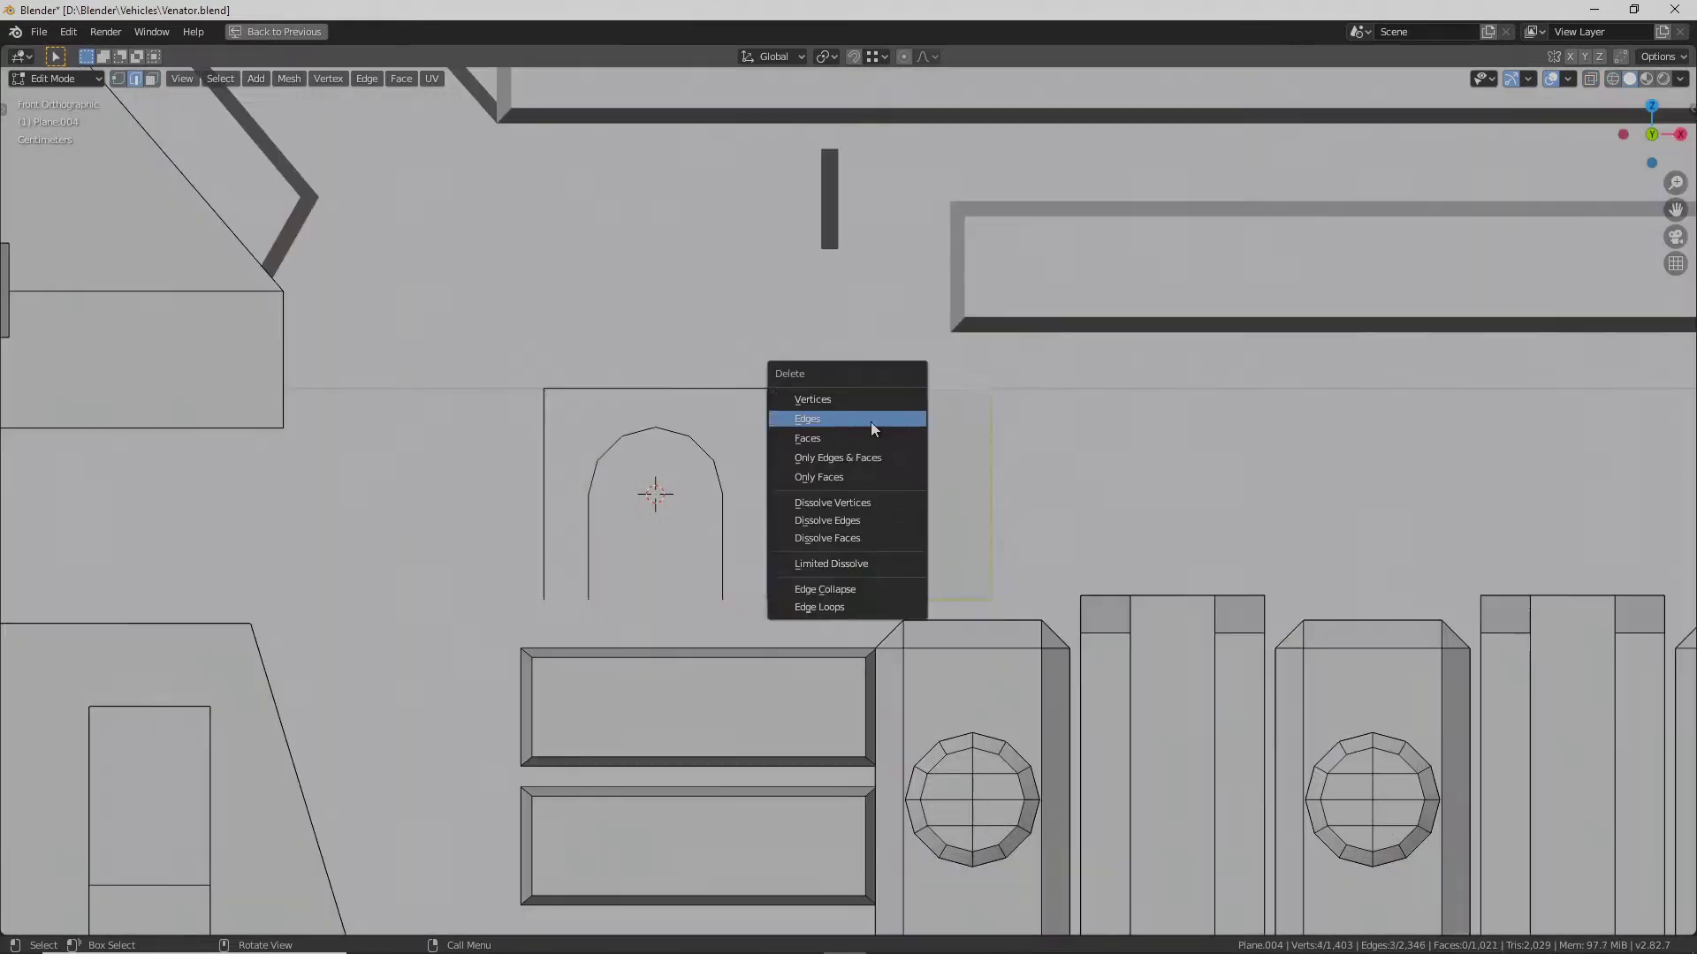
click(872, 422)
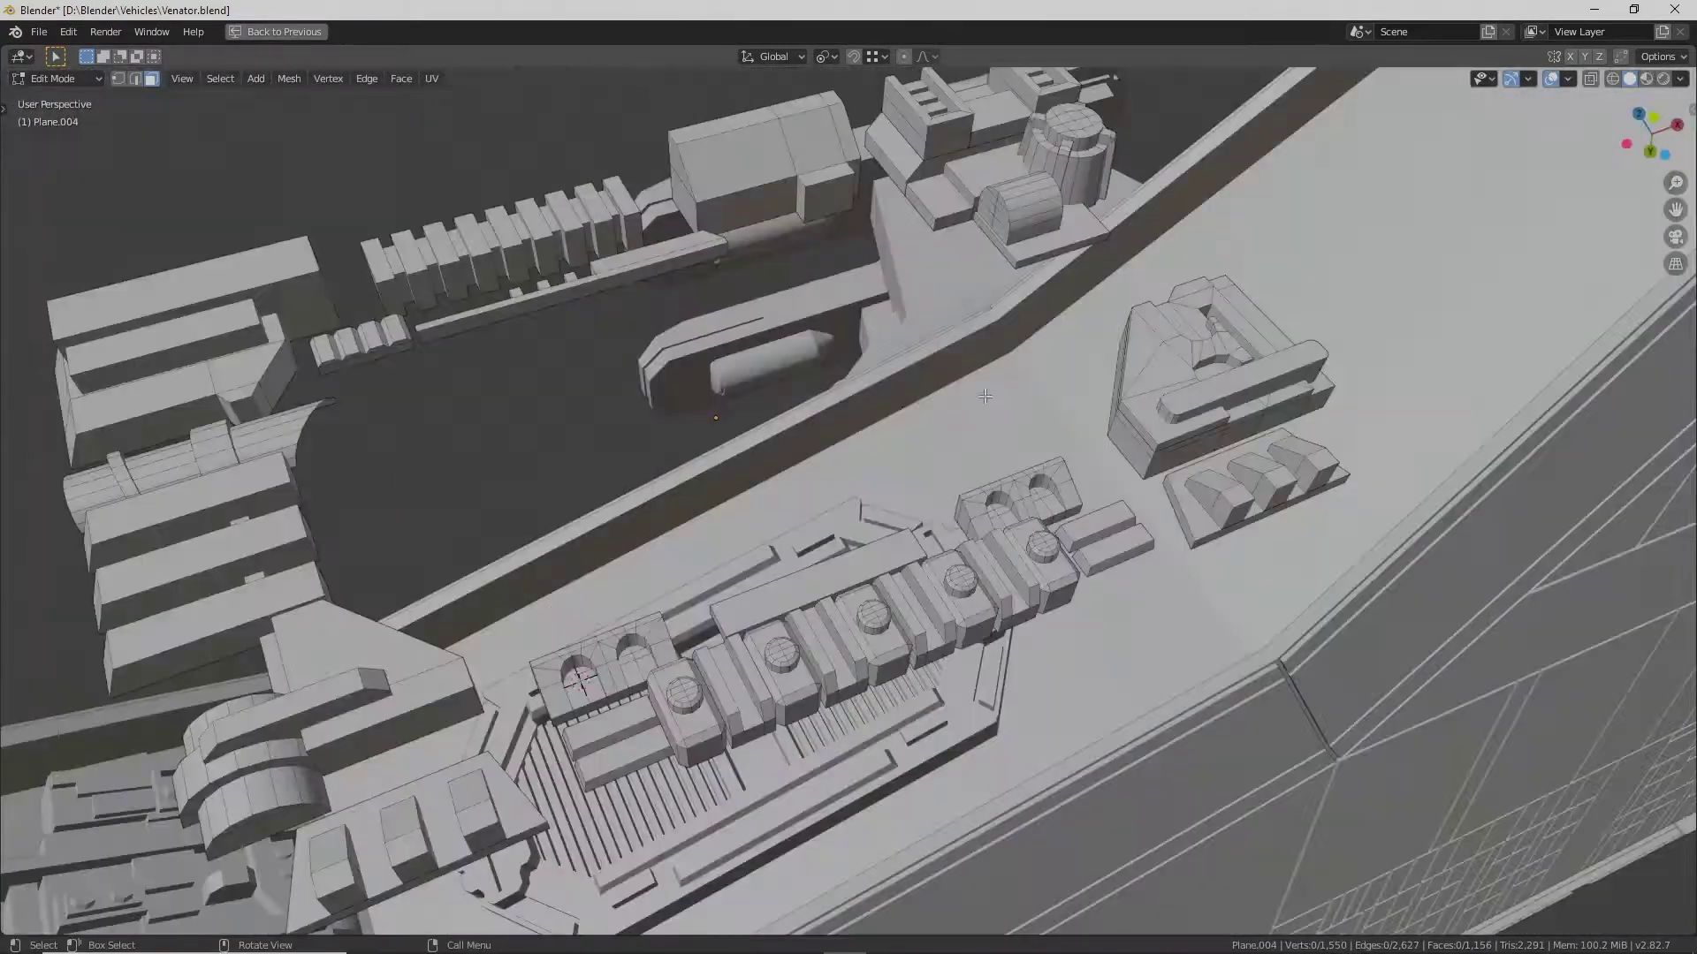
Orbit around the hull to review the greeble blocks in 3D
middle_drag(986, 395, 1160, 623)
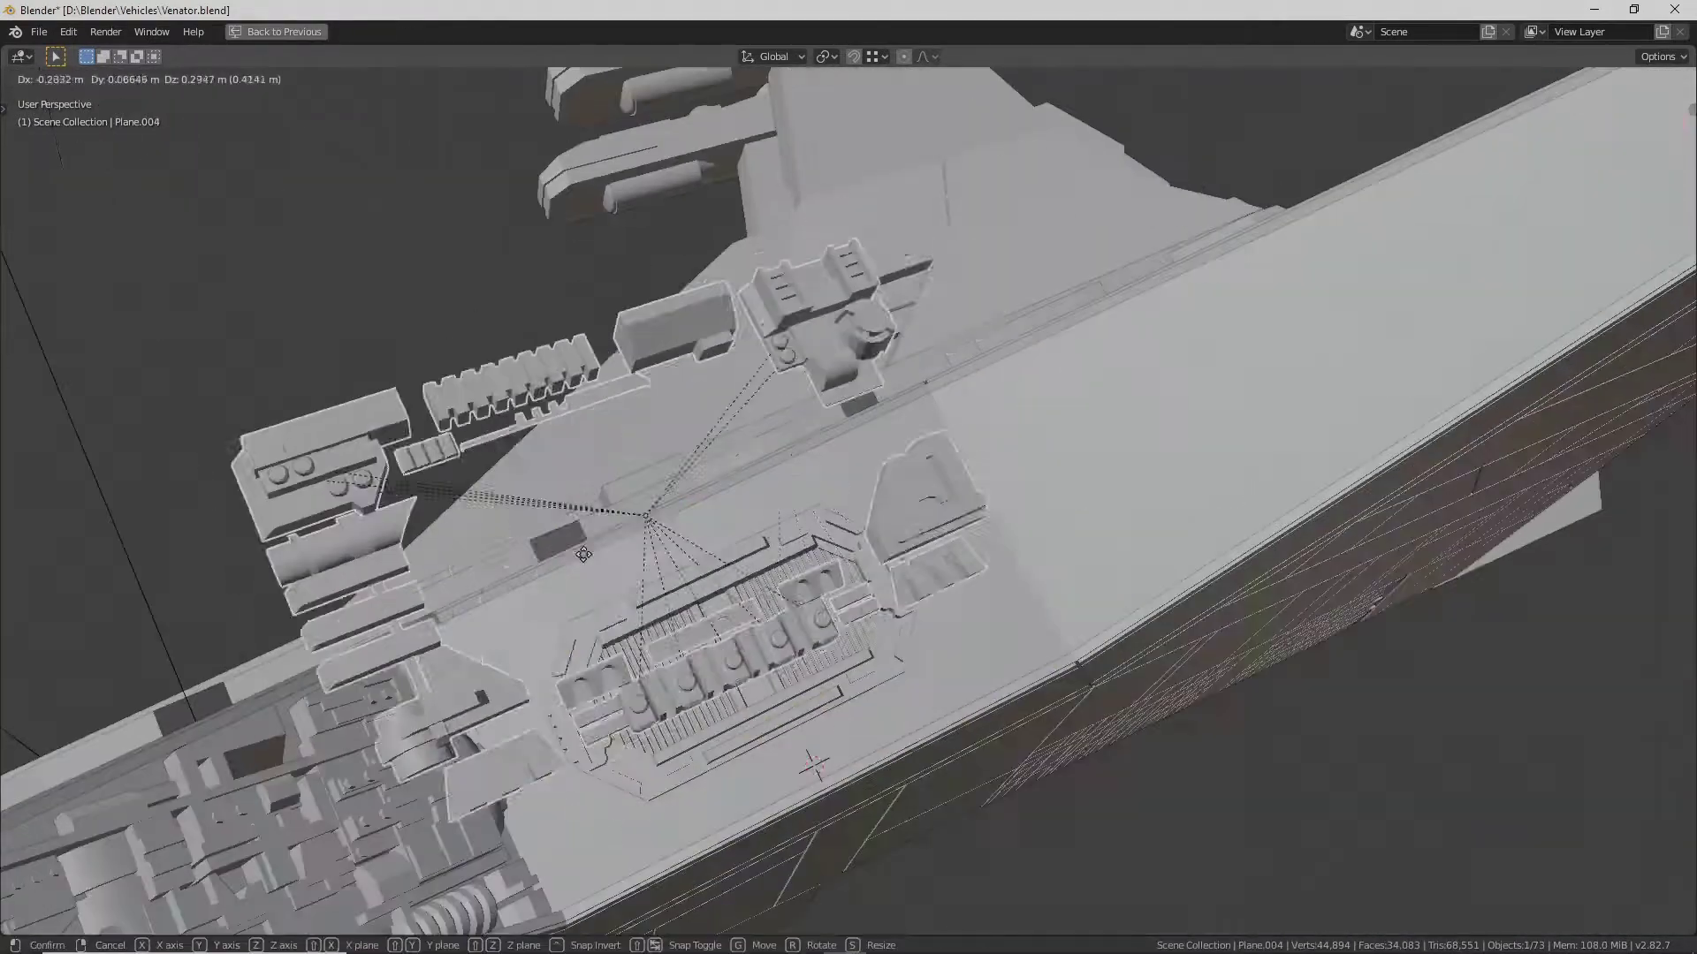
Save Venator.blend and orbit around the ship's detailed hull
key(ctrl+s)
mouse_move(723, 591)
middle_down()
mouse_move(840, 354)
mouse_move(929, 601)
middle_up()
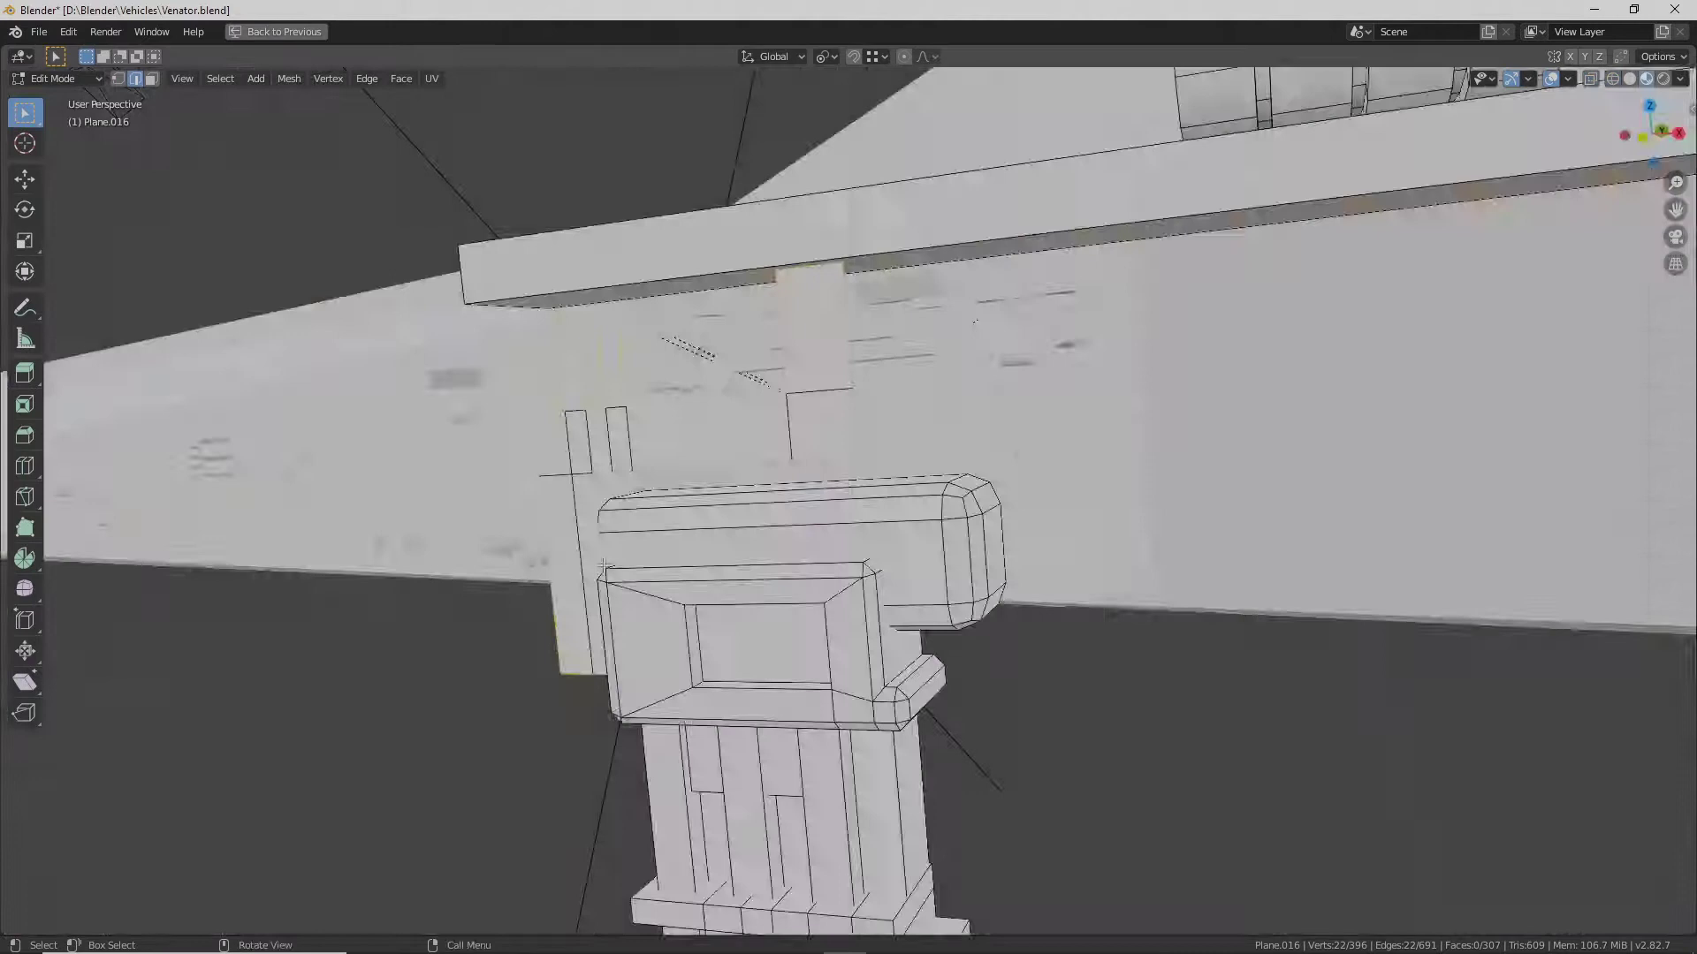
Orbit the view to inspect the extruded vent panels on Plane.016
middle_drag(795, 474, 932, 656)
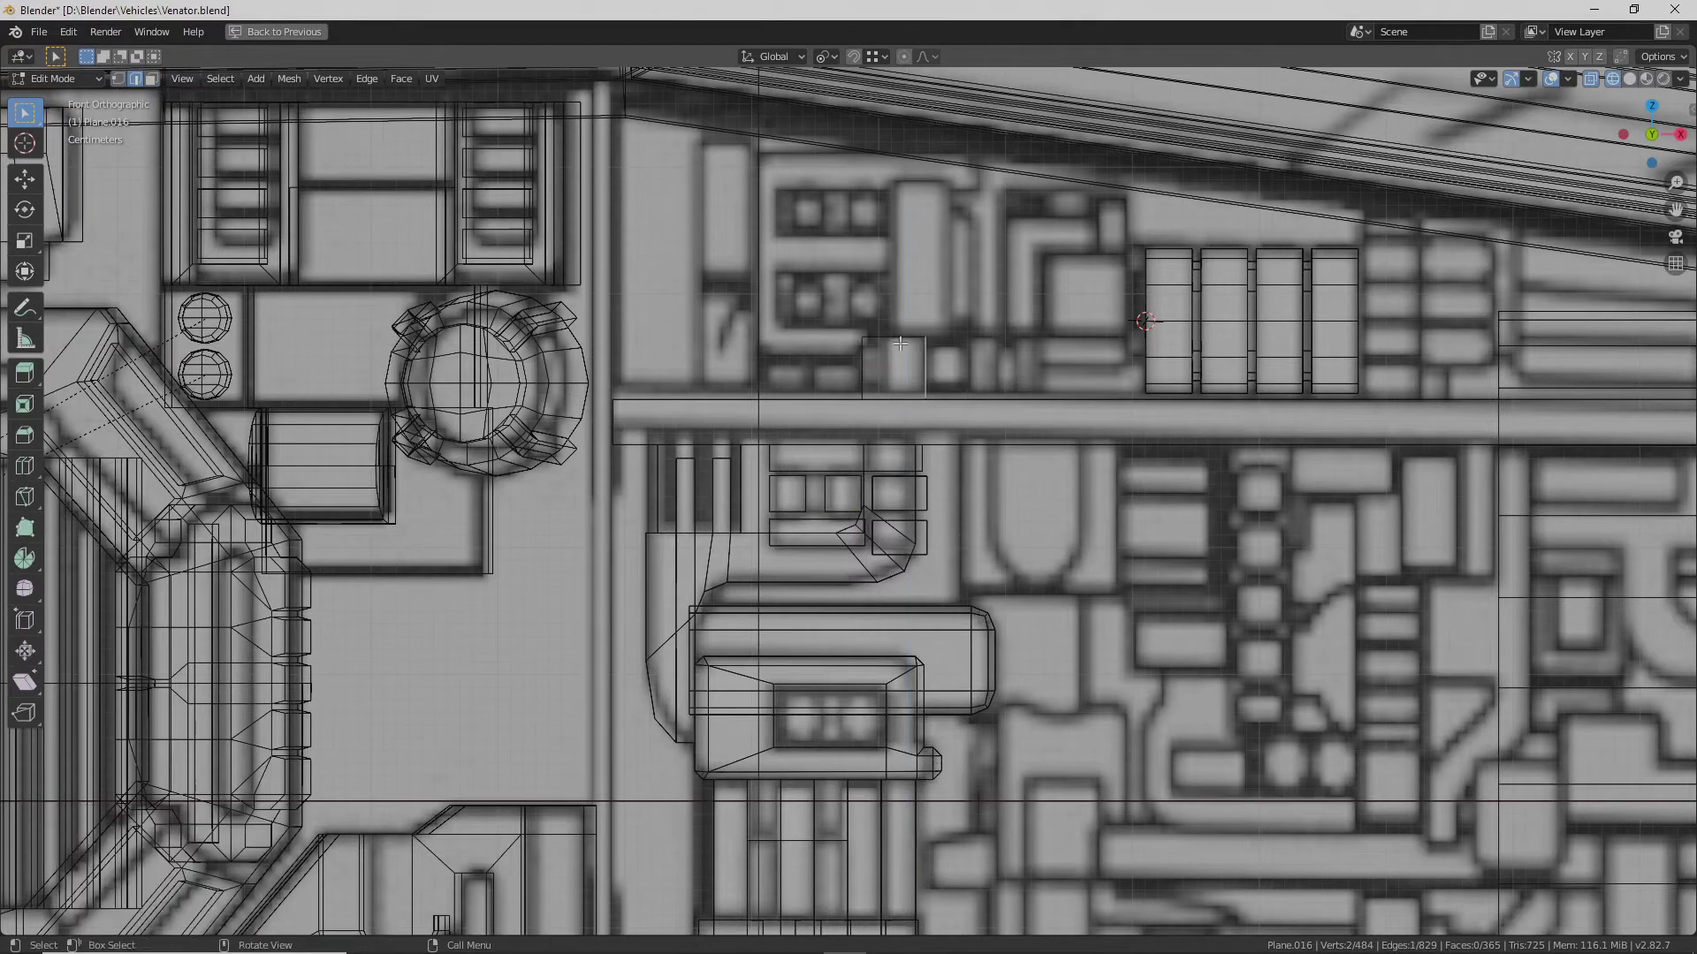
Orbit into a perspective view of the traced Plane.016 panels
middle_drag(960, 332, 1056, 472)
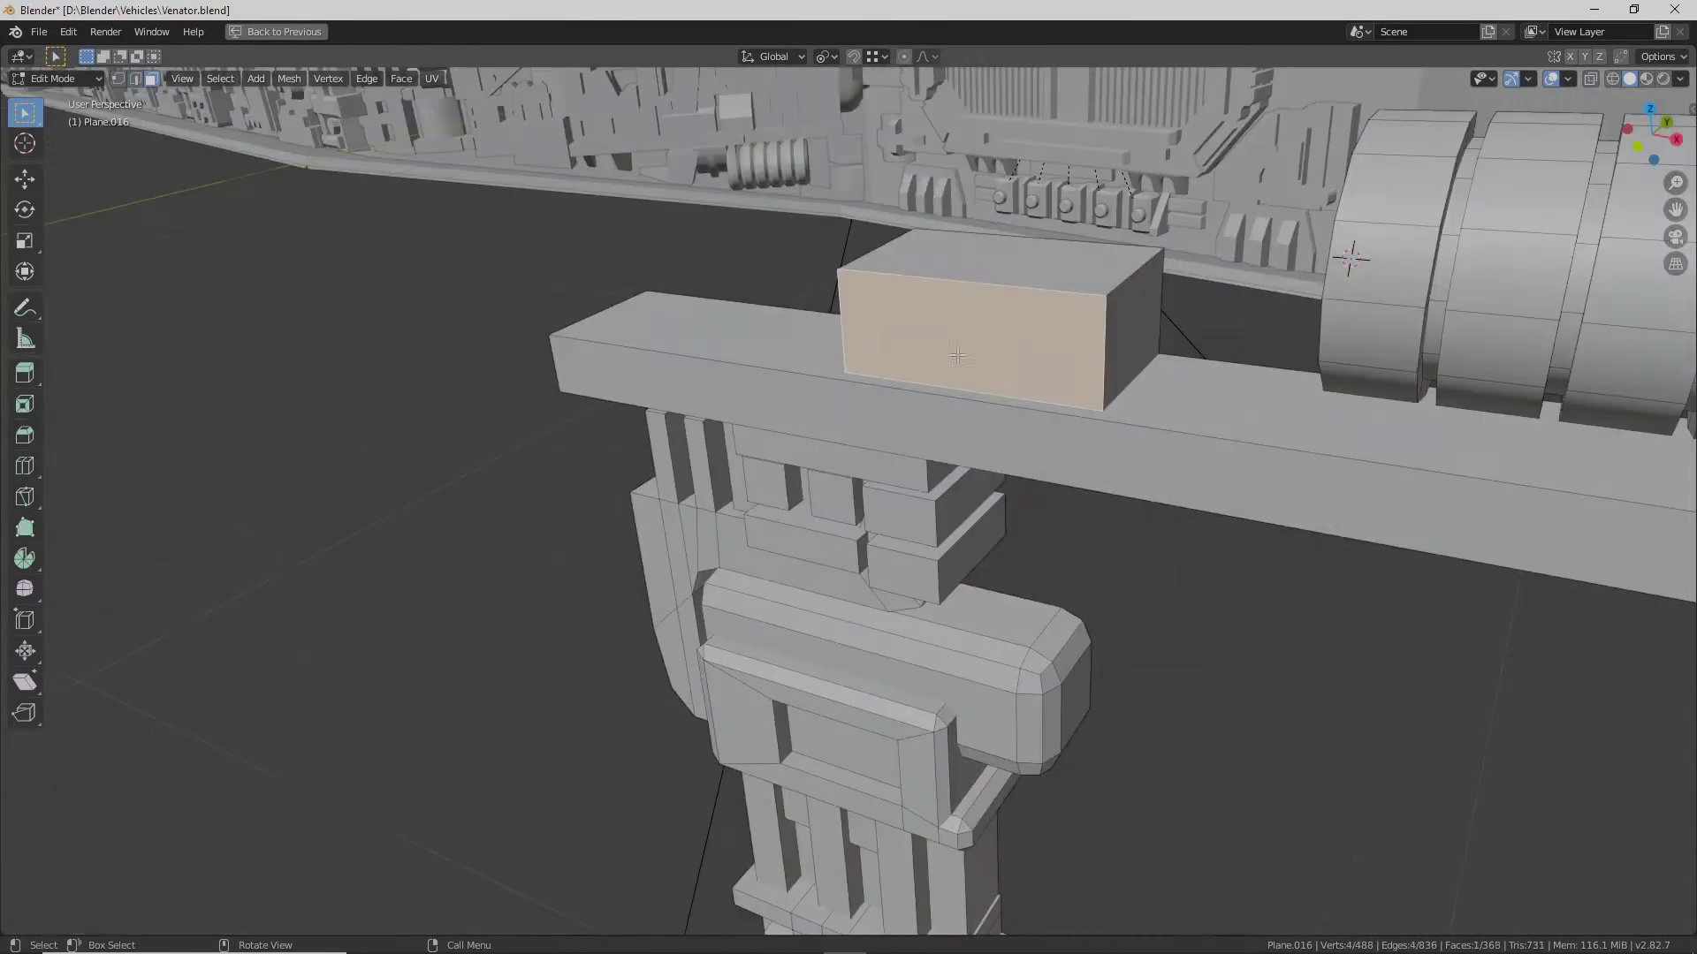